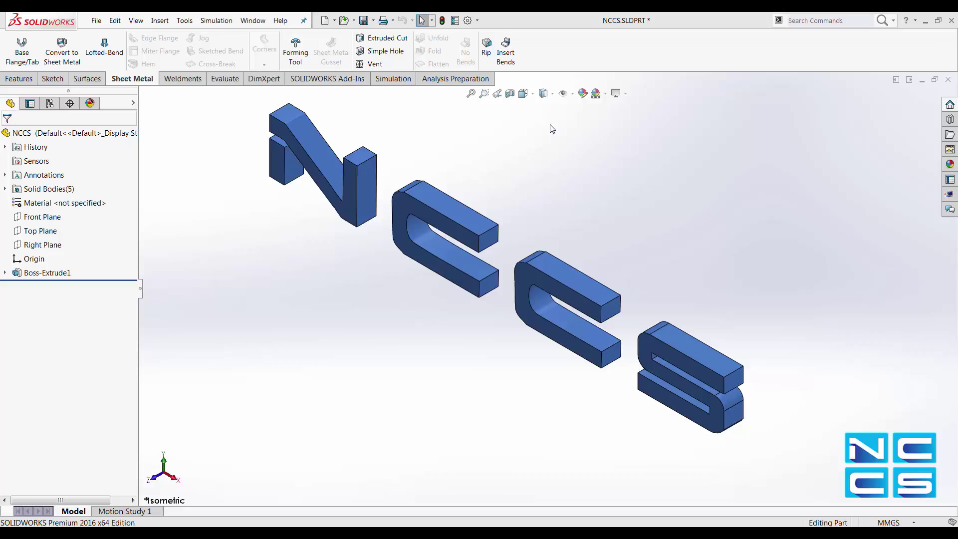
- Pin the View Orientation choices open as a dialog
click(533, 95)
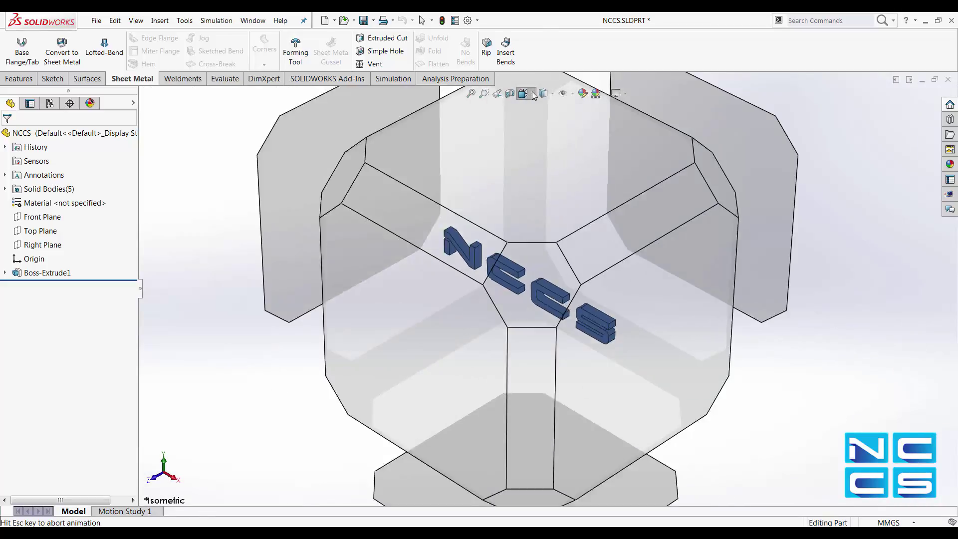
click(533, 95)
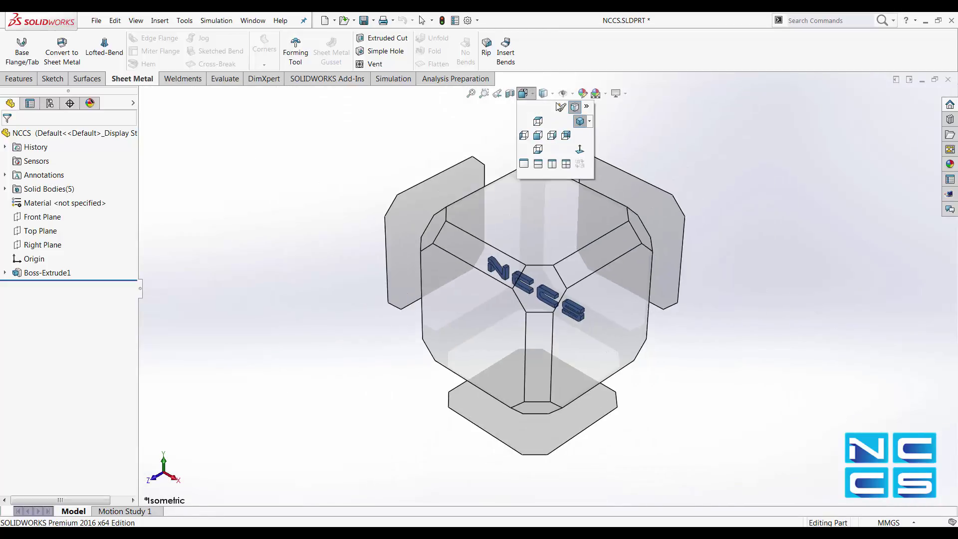
click(587, 107)
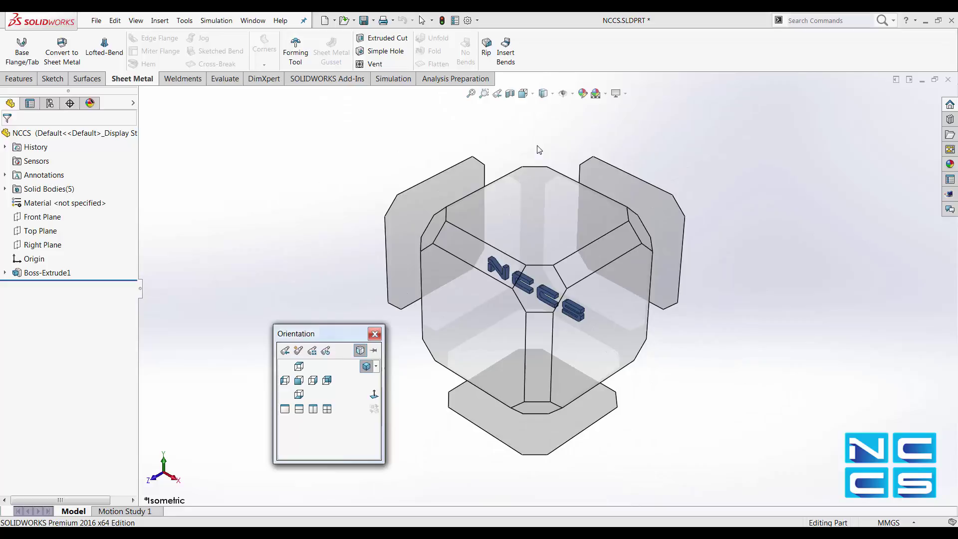
- View the NCCS letters from Top, Right and Front, then reopen the orientation choices face-on
click(299, 367)
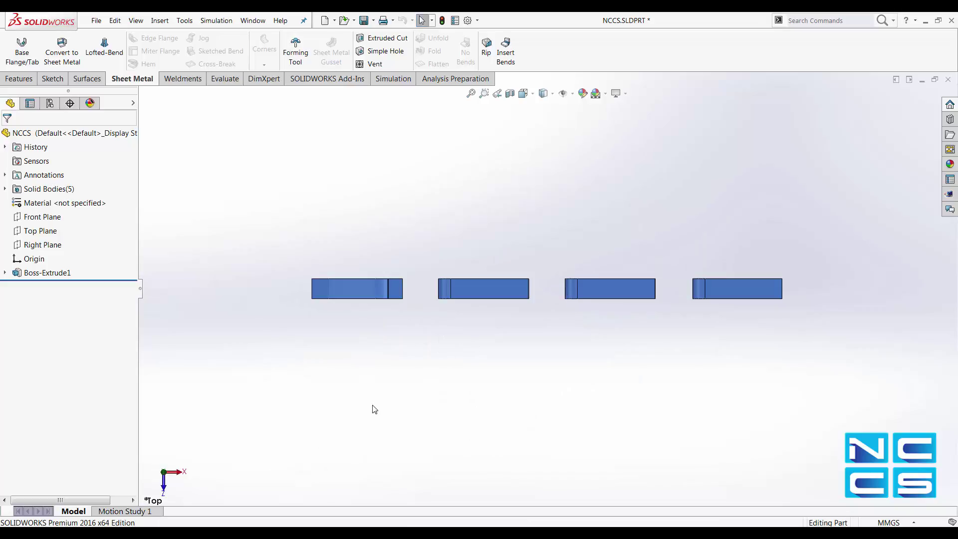
click(178, 478)
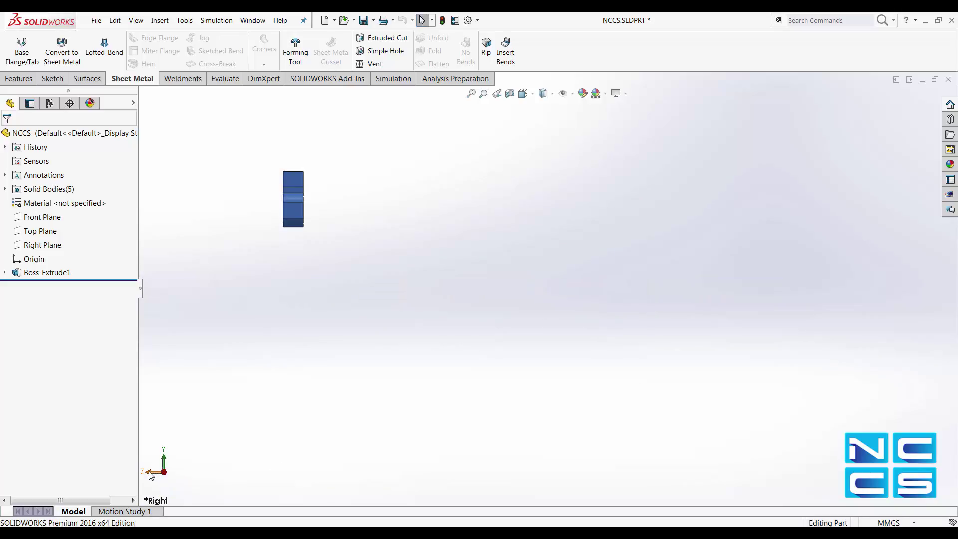
click(150, 472)
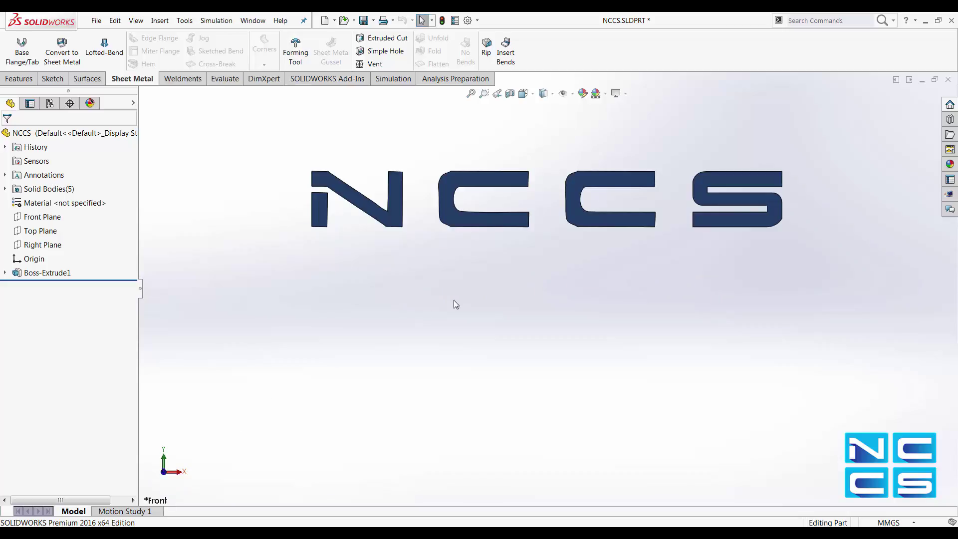
scroll(559, 148, down, 4)
scroll(554, 152, up, 1)
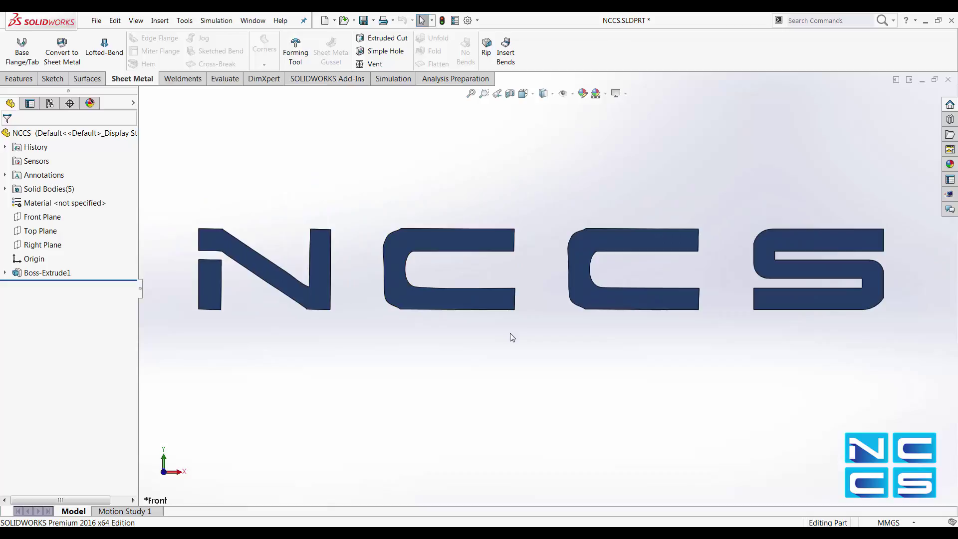
key(space)
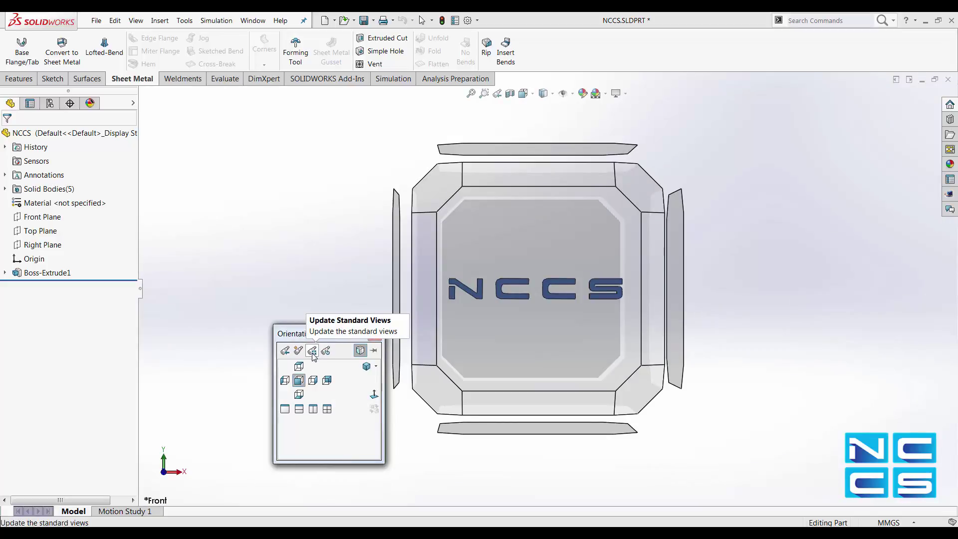
- Assign the current face-on view as the Top standard view and confirm the change
click(312, 351)
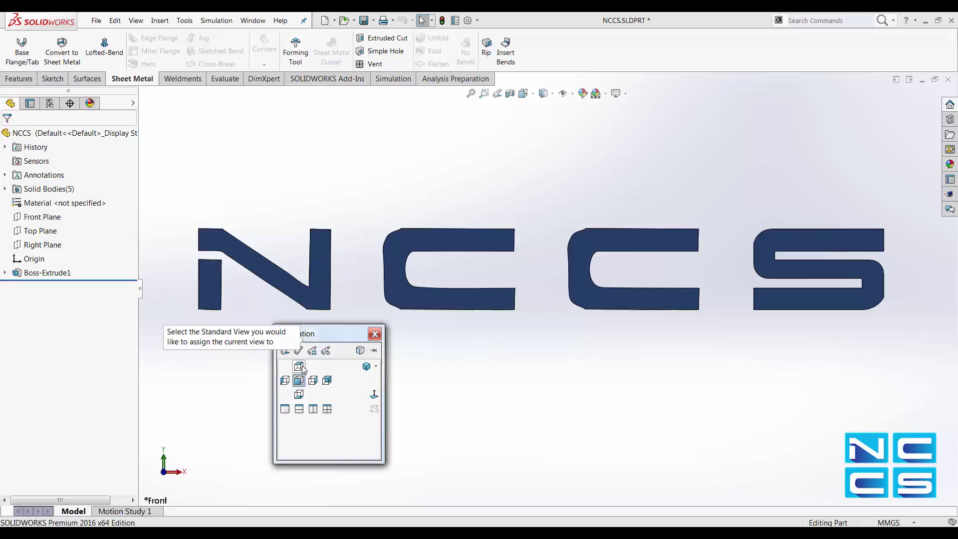
click(301, 368)
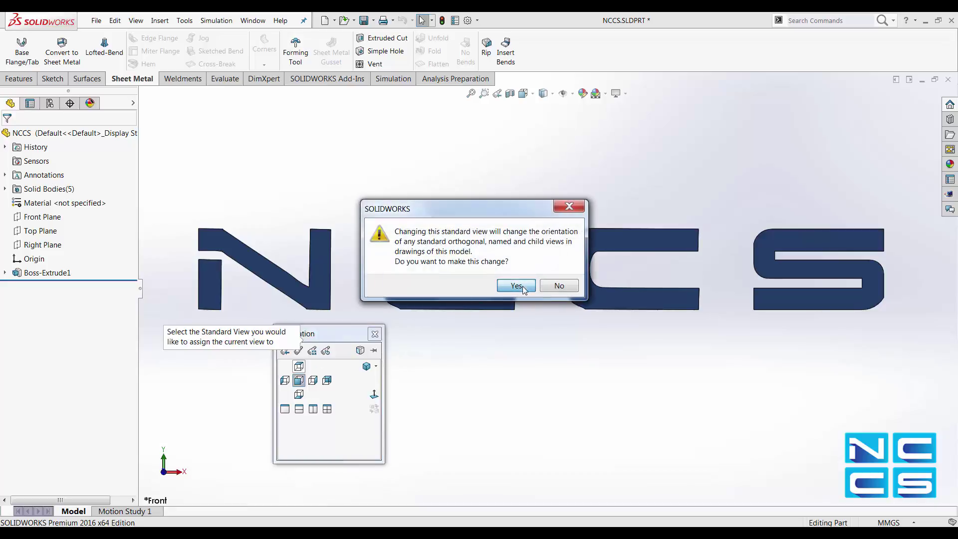
click(517, 286)
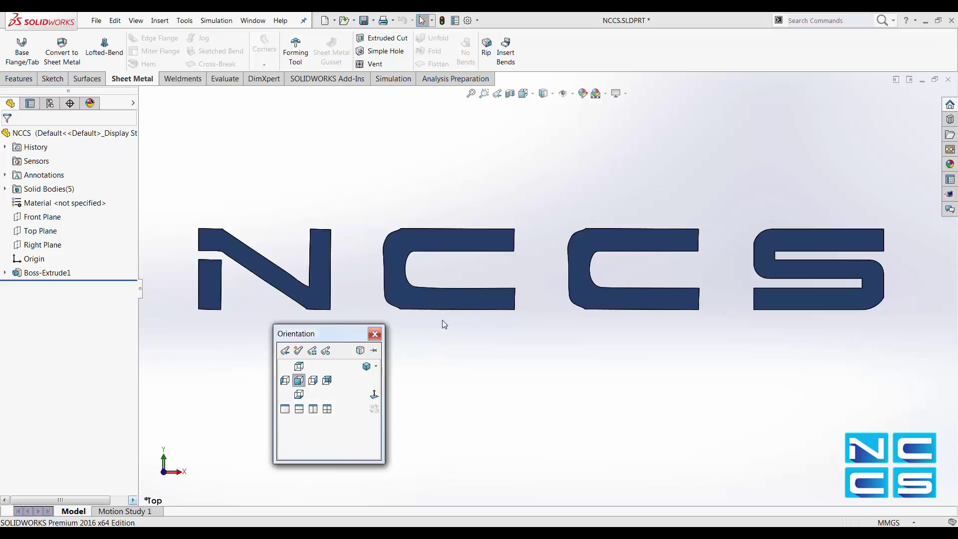
- Rename Front Plane to Top2 Plane
click(375, 334)
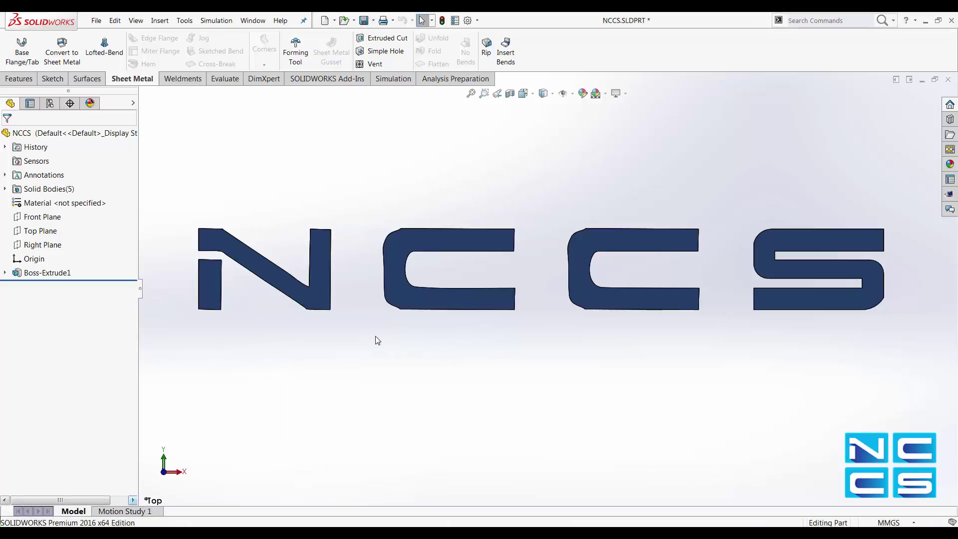
click(44, 218)
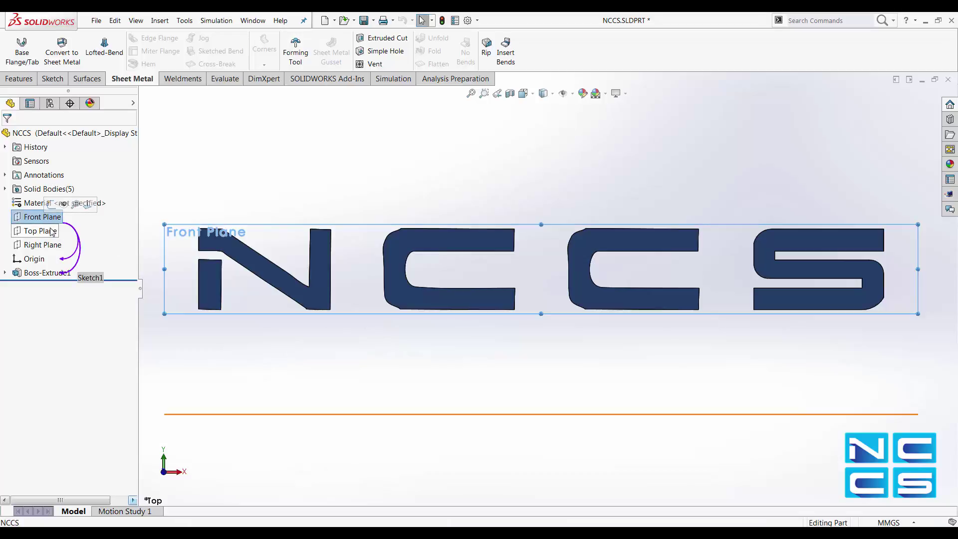
click(43, 218)
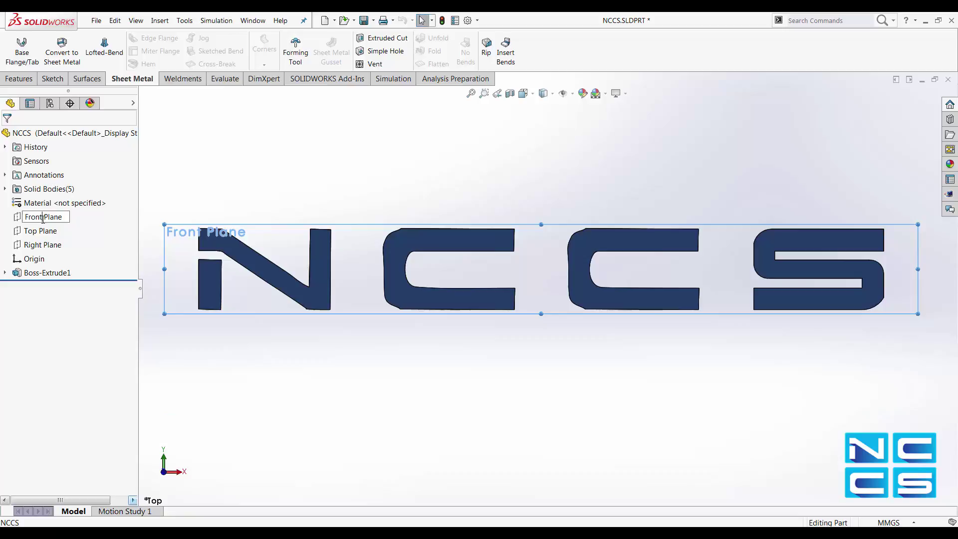
key(BackSpace)
key(BackSpace)
key(BackSpace)
key(BackSpace)
text(Top2)
key(Return)
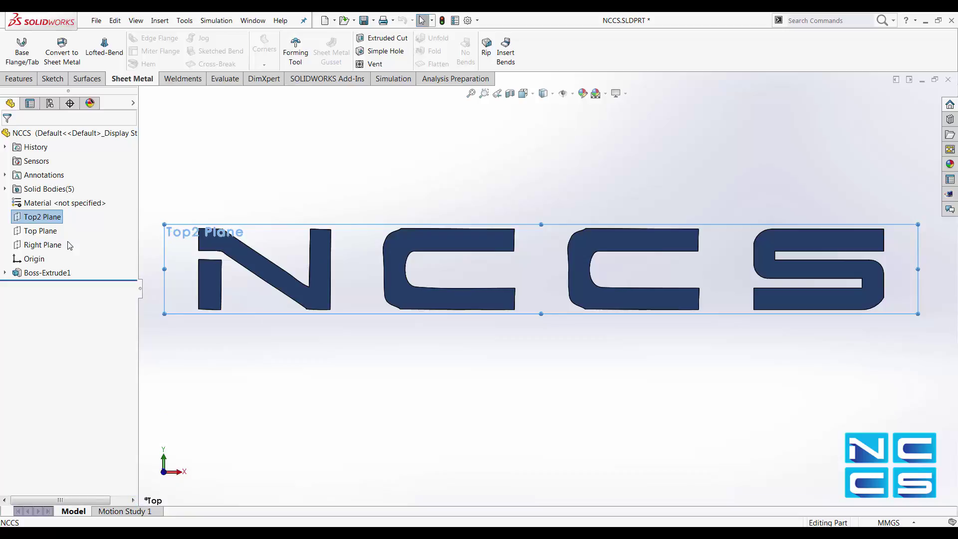
- Rename the old Top Plane to Front Plane
click(39, 231)
click(38, 232)
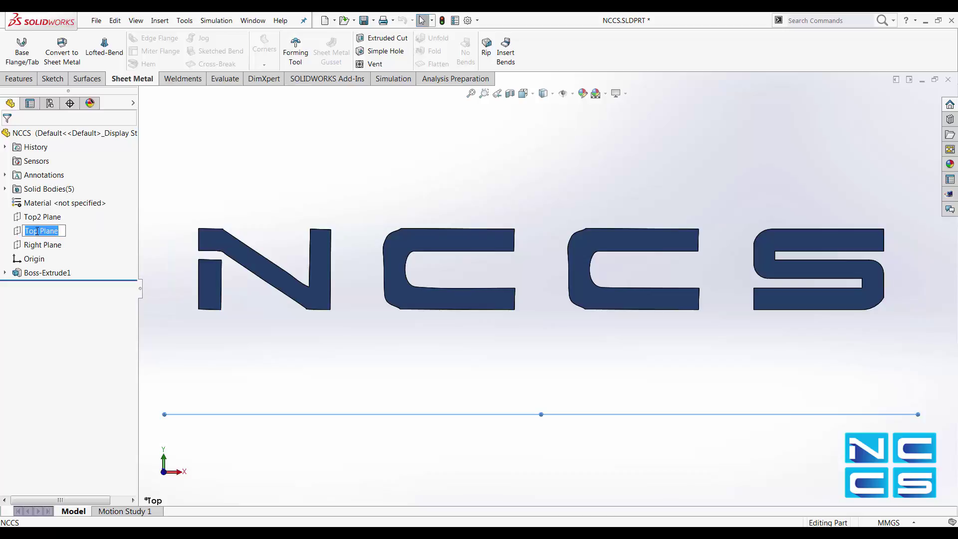
click(39, 231)
key(BackSpace)
key(BackSpace)
key(BackSpace)
key(BackSpace)
text(Front)
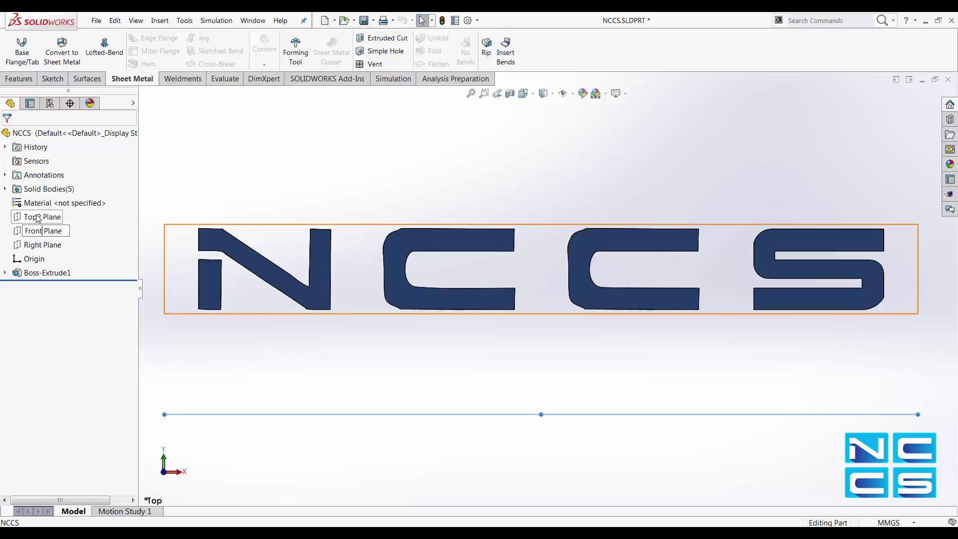
- Rename Top2 Plane to Top Plane and select all three reference planes
click(38, 218)
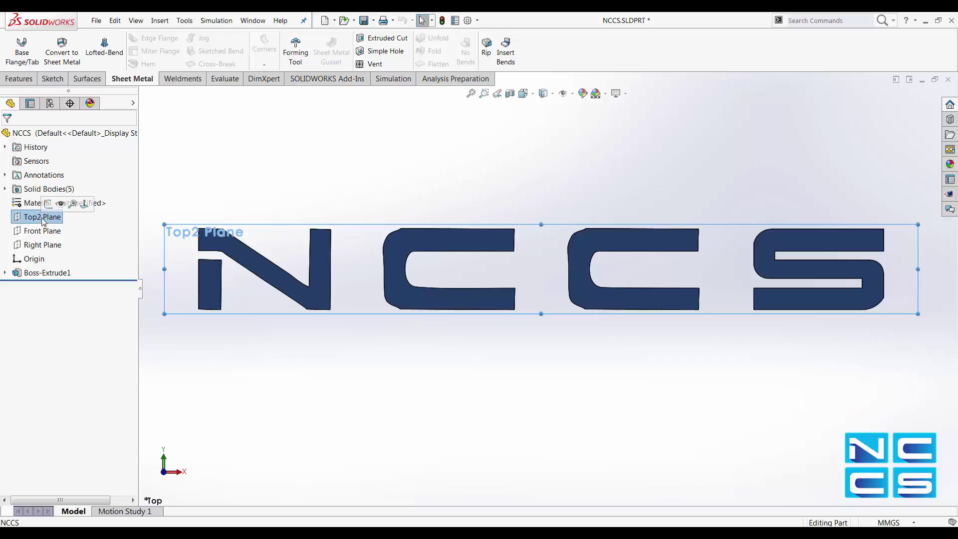
click(41, 219)
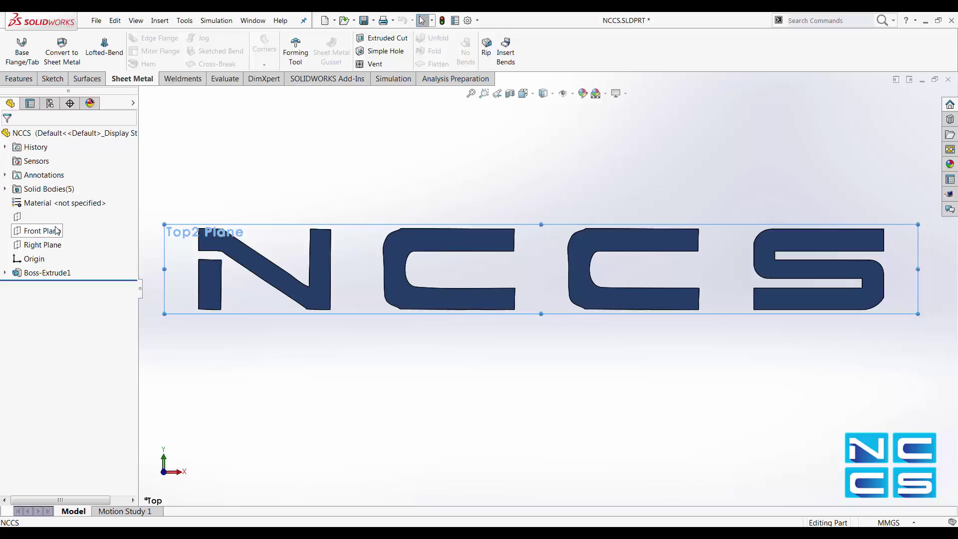
key(BackSpace)
key(Return)
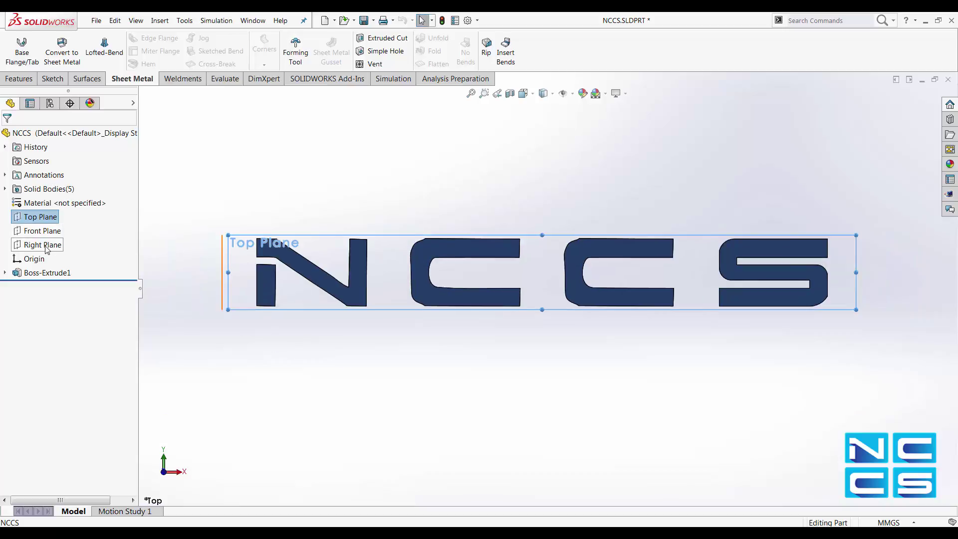
shift+click(46, 245)
scroll(518, 369, up, 3)
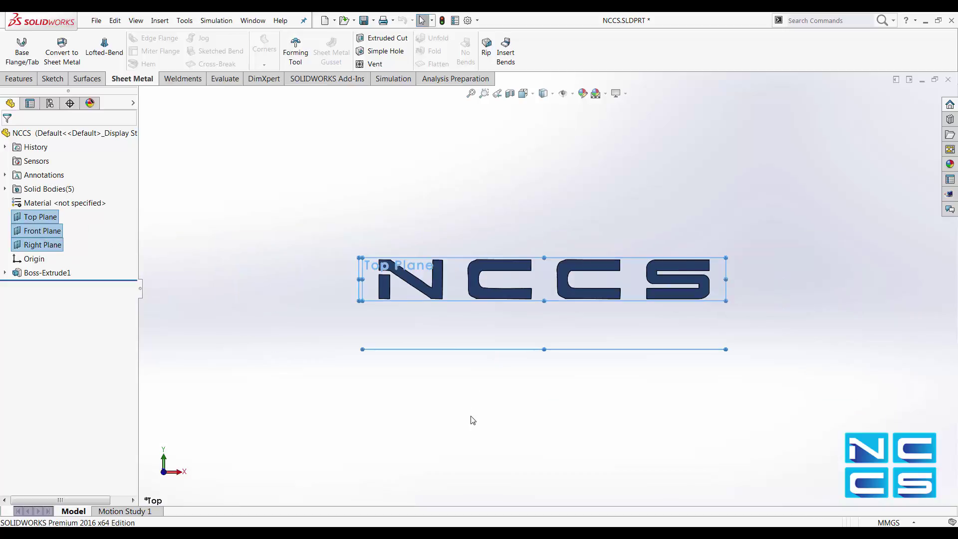
- Orbit the reoriented letters, switch to the Isometric view, and clear the plane selection
middle_drag(471, 418, 573, 286)
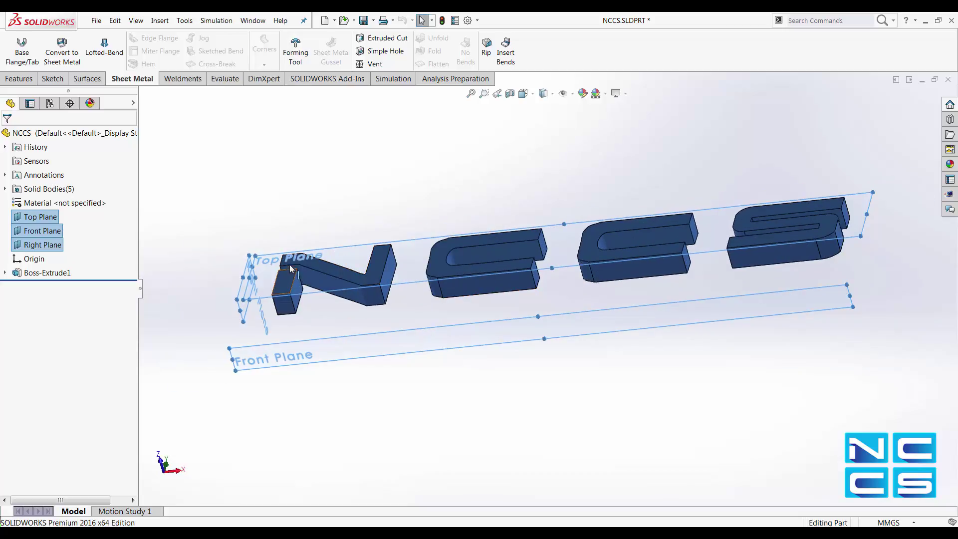
middle_drag(300, 367, 489, 114)
click(522, 94)
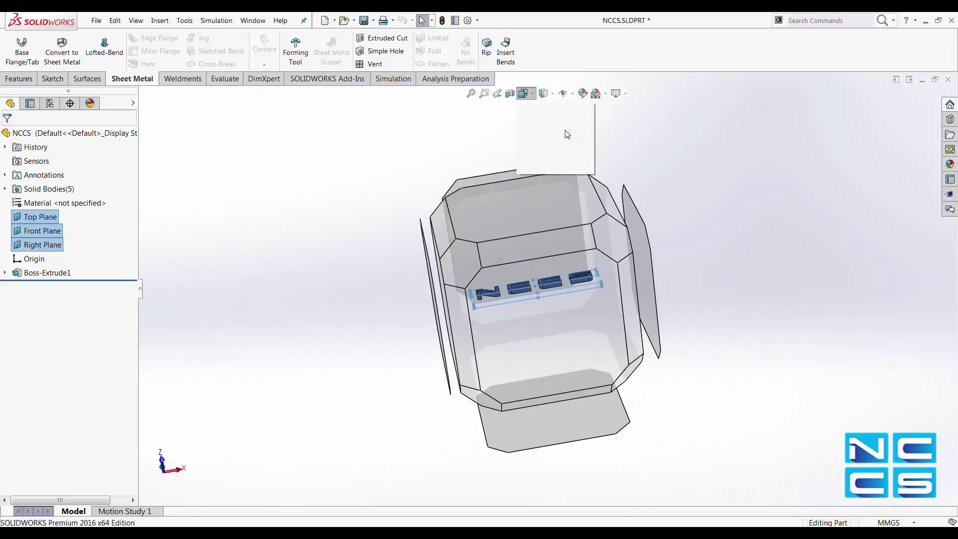
click(579, 122)
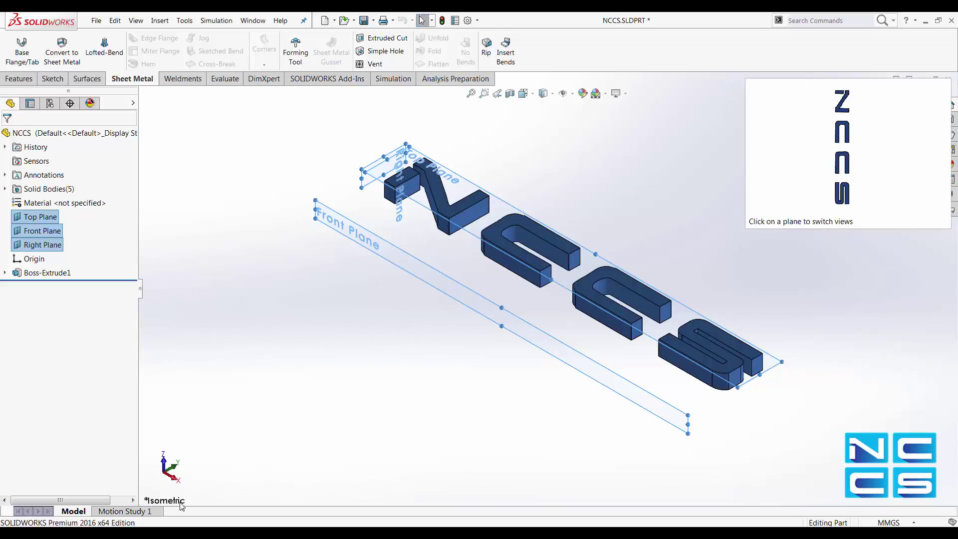
right_click(48, 234)
key(Escape)
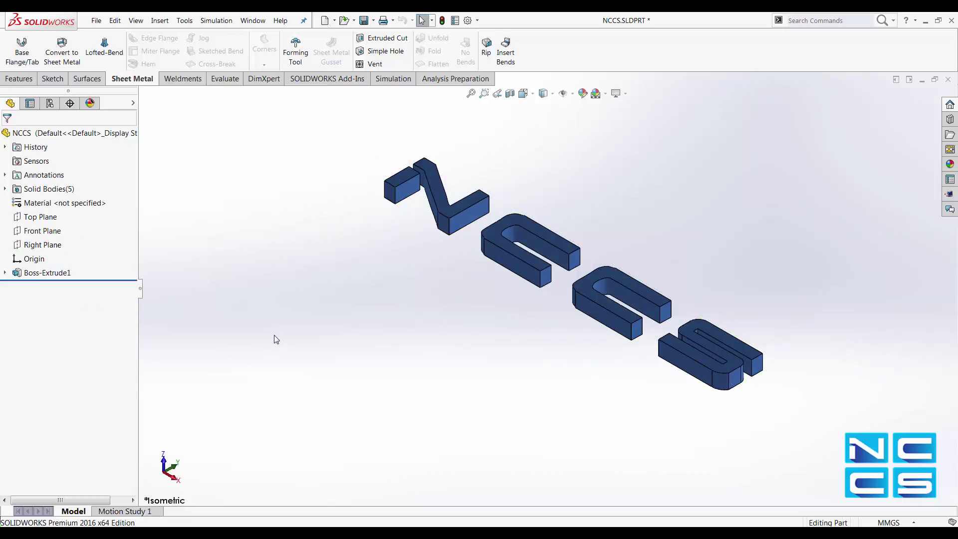
scroll(718, 250, down, 2)
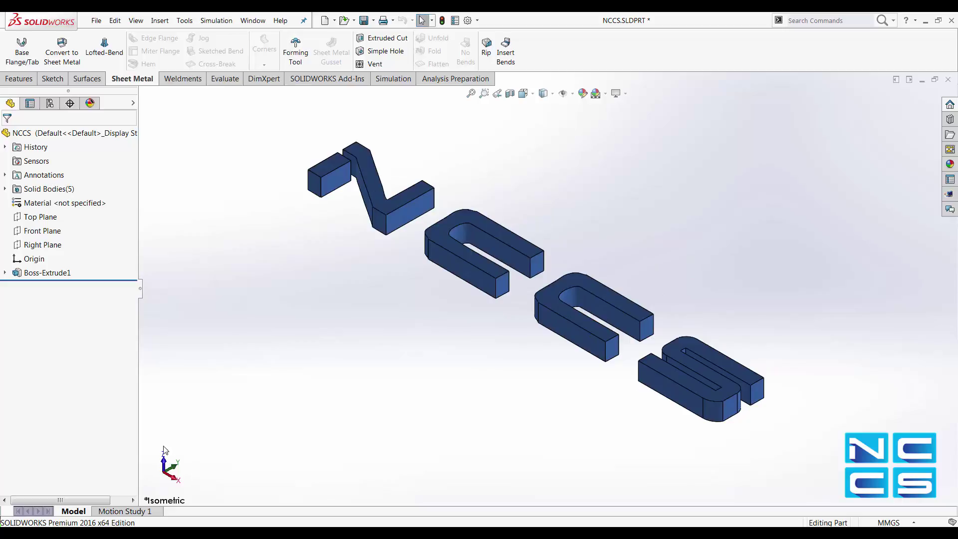
- Save as Part Templates (*.prtdot), replacing the existing Part1 Top and Front switch template
click(96, 20)
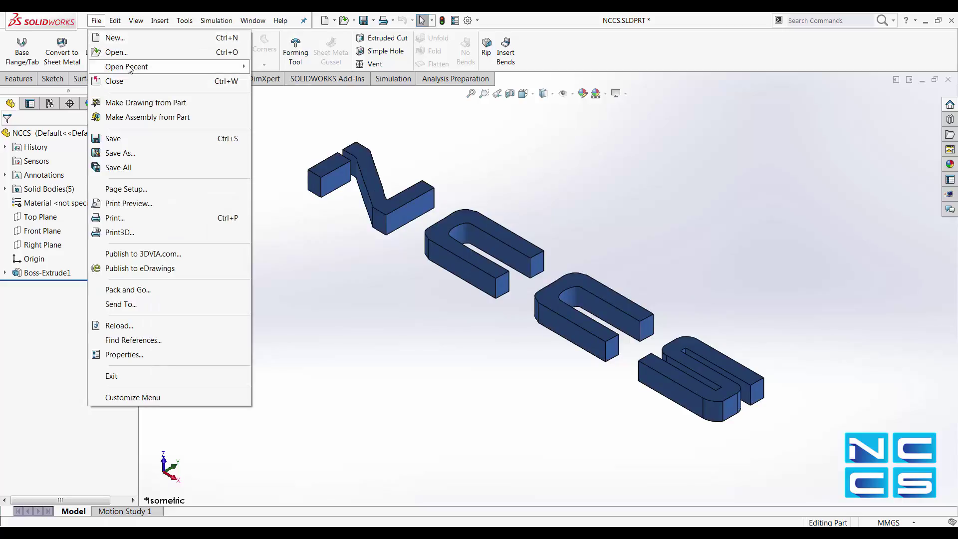
click(138, 154)
click(496, 328)
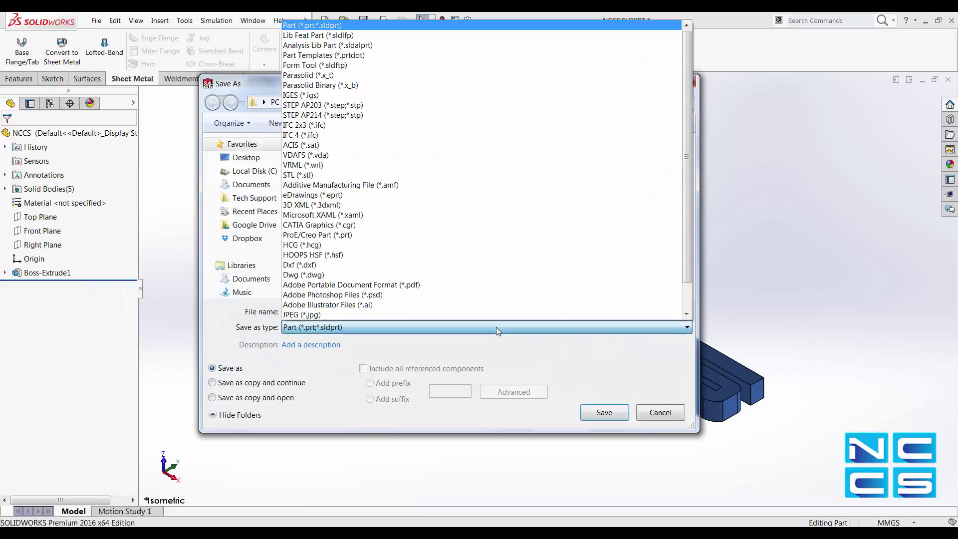
click(385, 56)
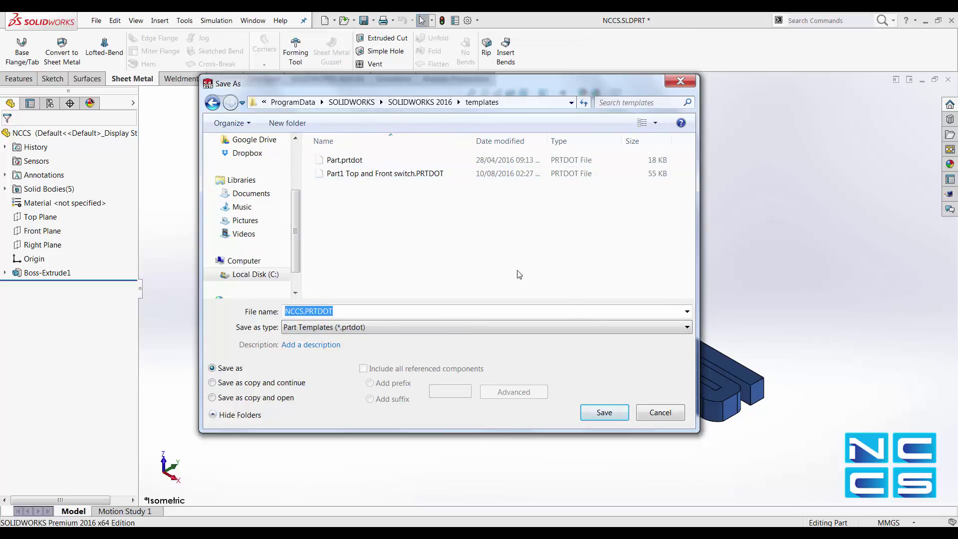
click(419, 174)
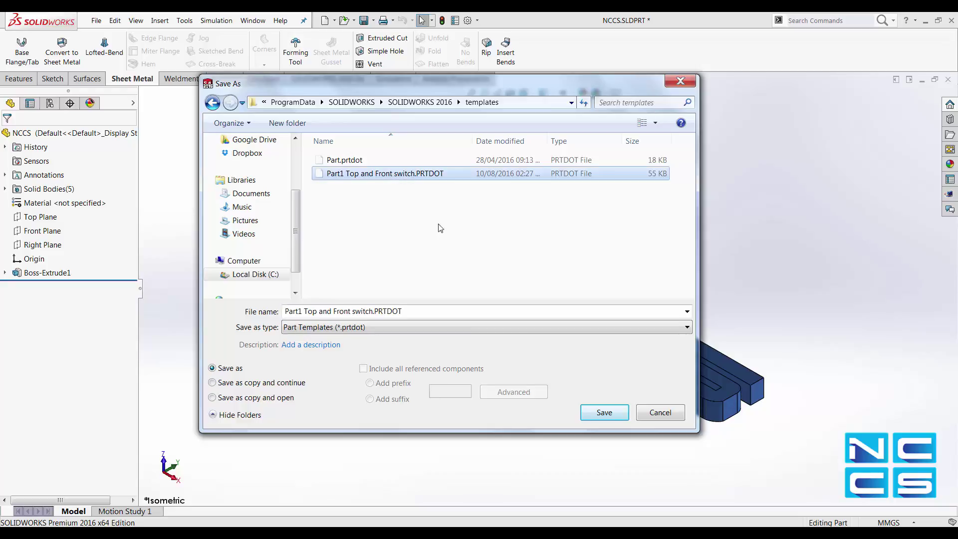
click(597, 409)
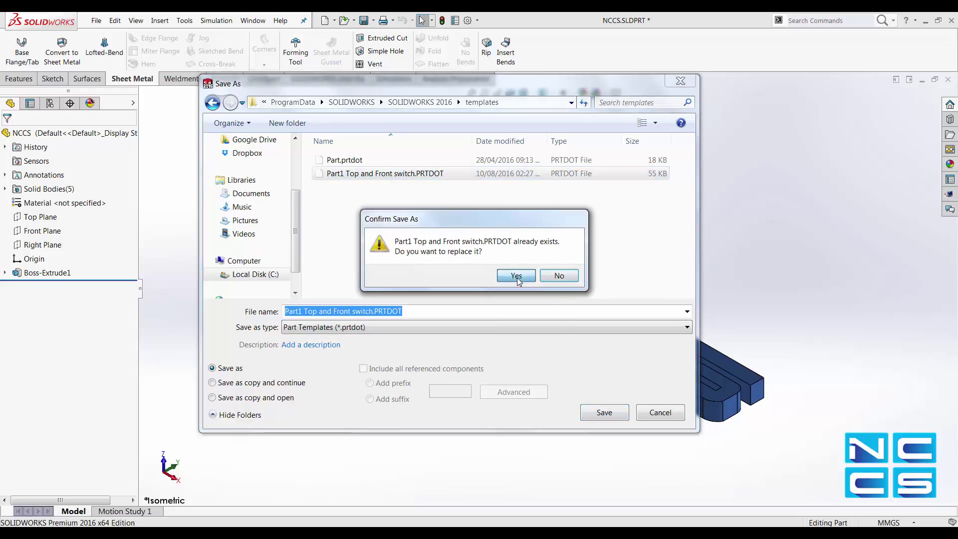
click(517, 277)
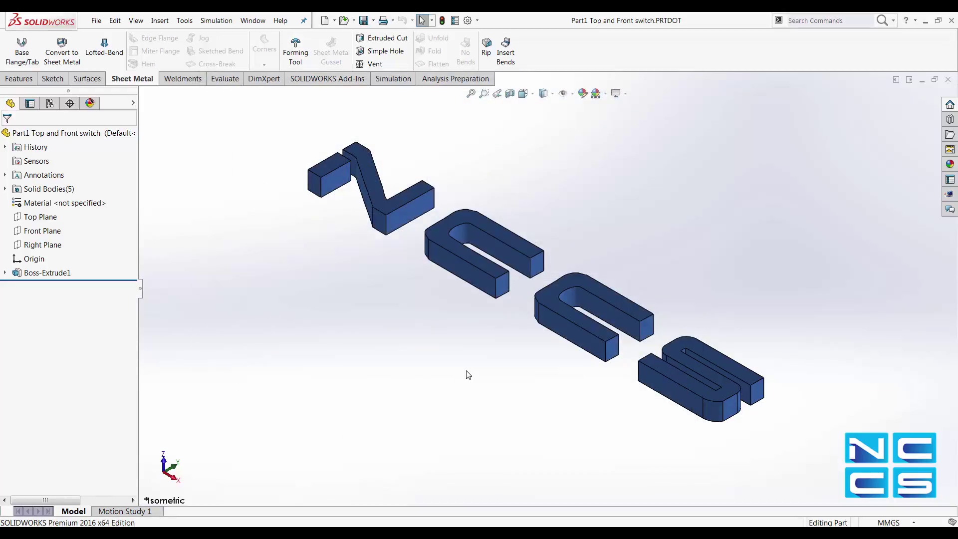